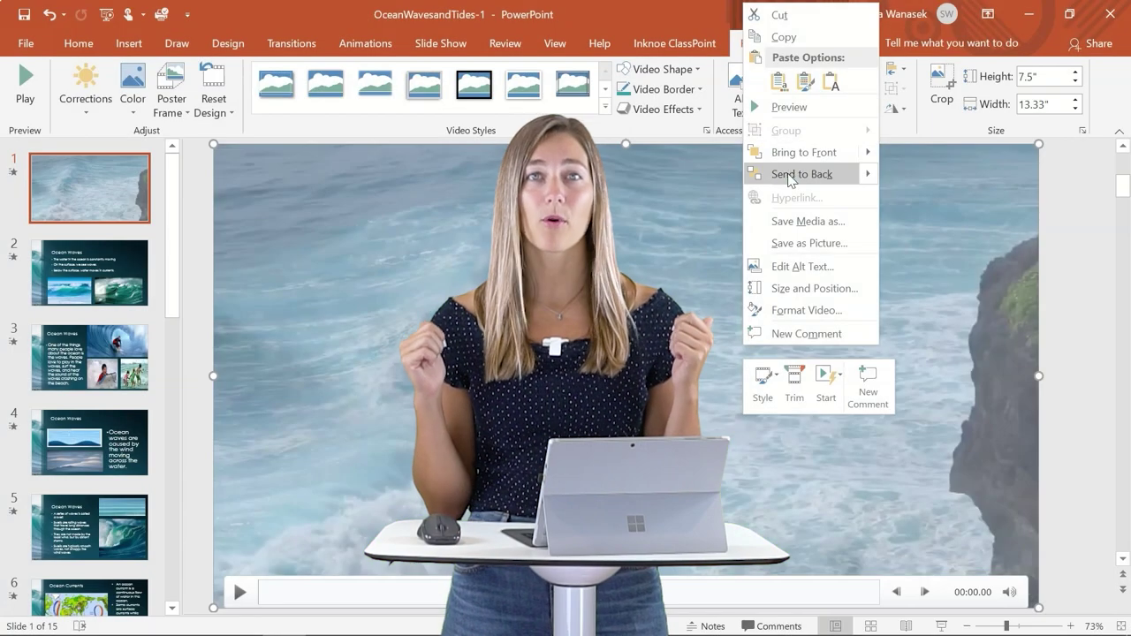
Send the presenter video behind the 'The Ocean in Motion' title and credits on the slide.
{"action": "left_click", "coordinate": [791, 175]}
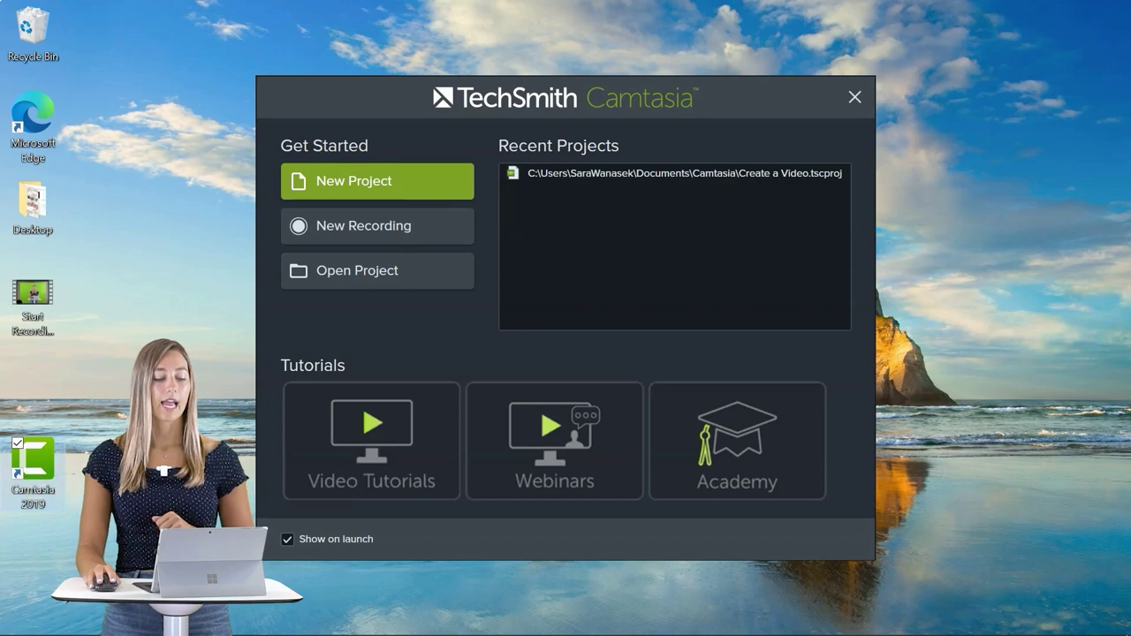
Create a blank untitled project from the Camtasia welcome window.
{"action": "left_click", "coordinate": [424, 190]}
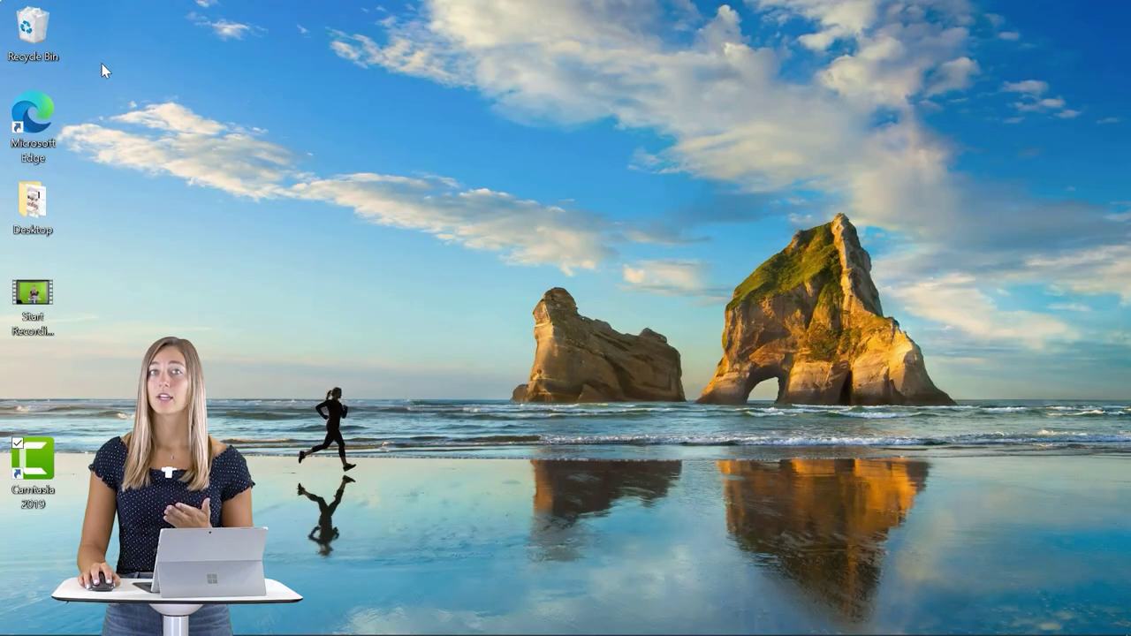
Set up the recorder to capture the full screen with audio on and camera off.
{"action": "left_click", "coordinate": [796, 590]}
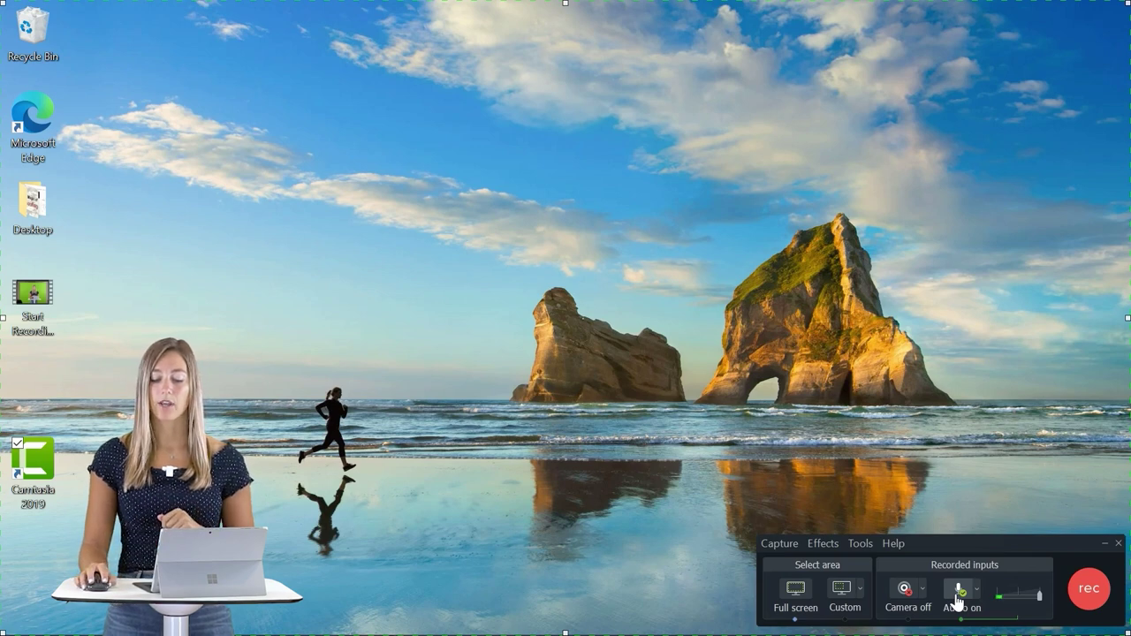
Record the full screen while presenting the PowerPoint slideshow, producing Rec 06-17-21.trec.
{"action": "left_click", "coordinate": [1089, 590]}
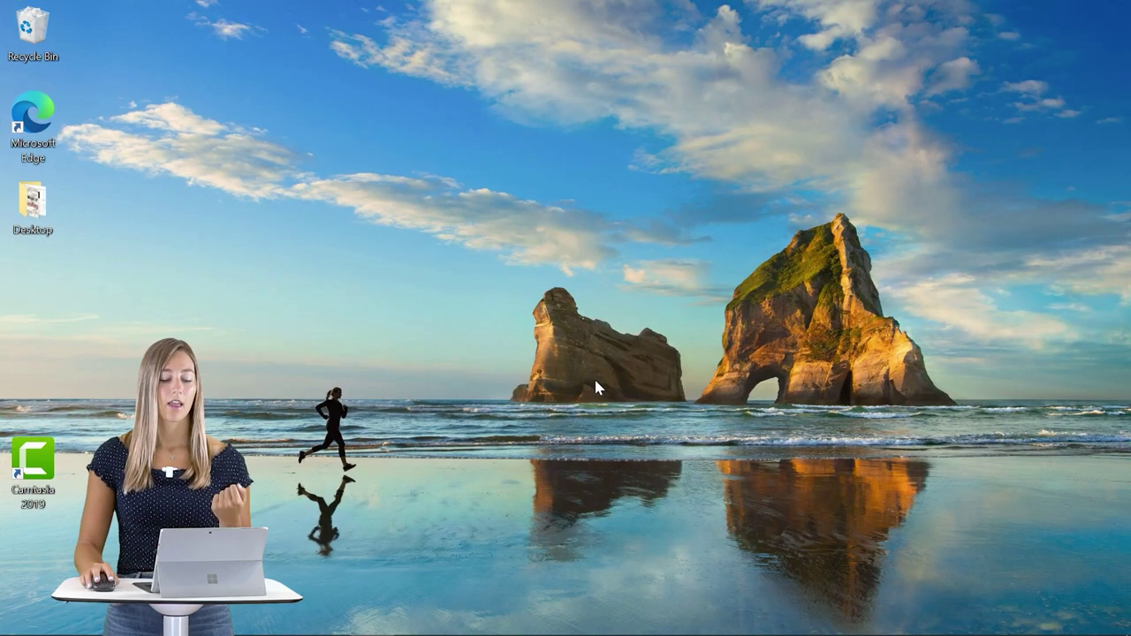
{"action": "left_click", "coordinate": [285, 620]}
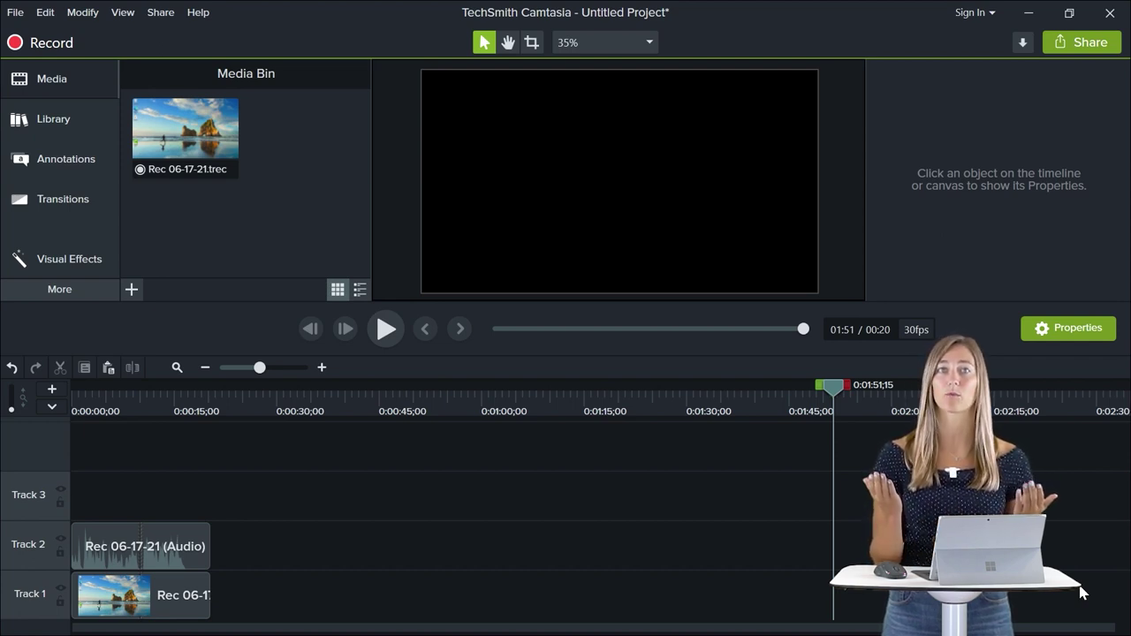
Import the Start Recording Cut video onto Track 3 and select the Rec clips below it.
{"action": "left_click", "coordinate": [139, 292]}
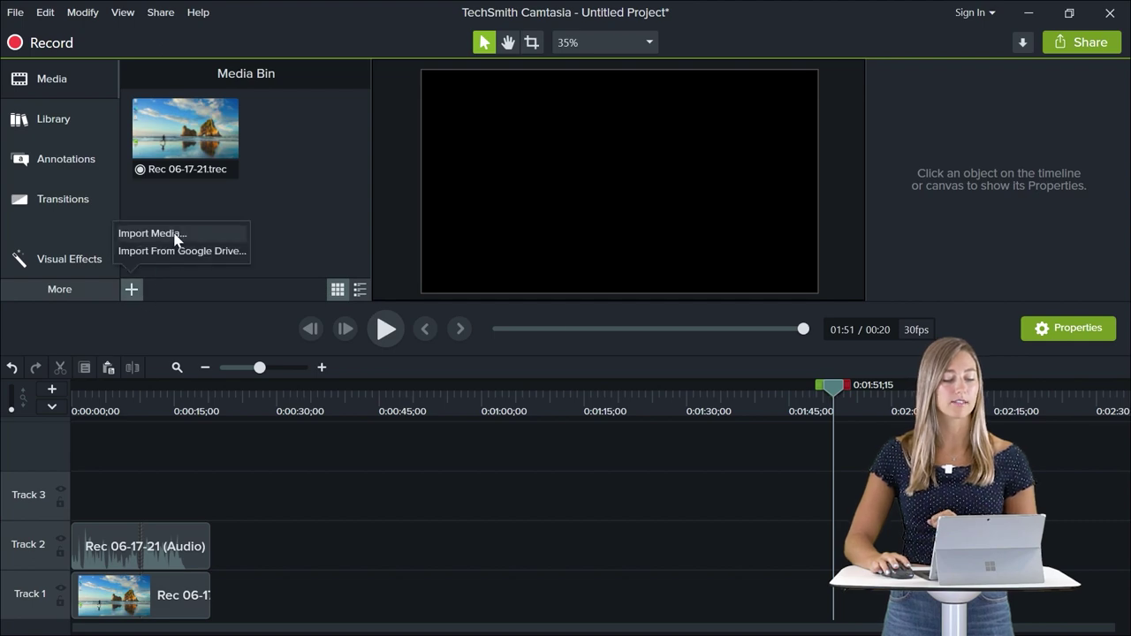
{"action": "left_click", "coordinate": [176, 235]}
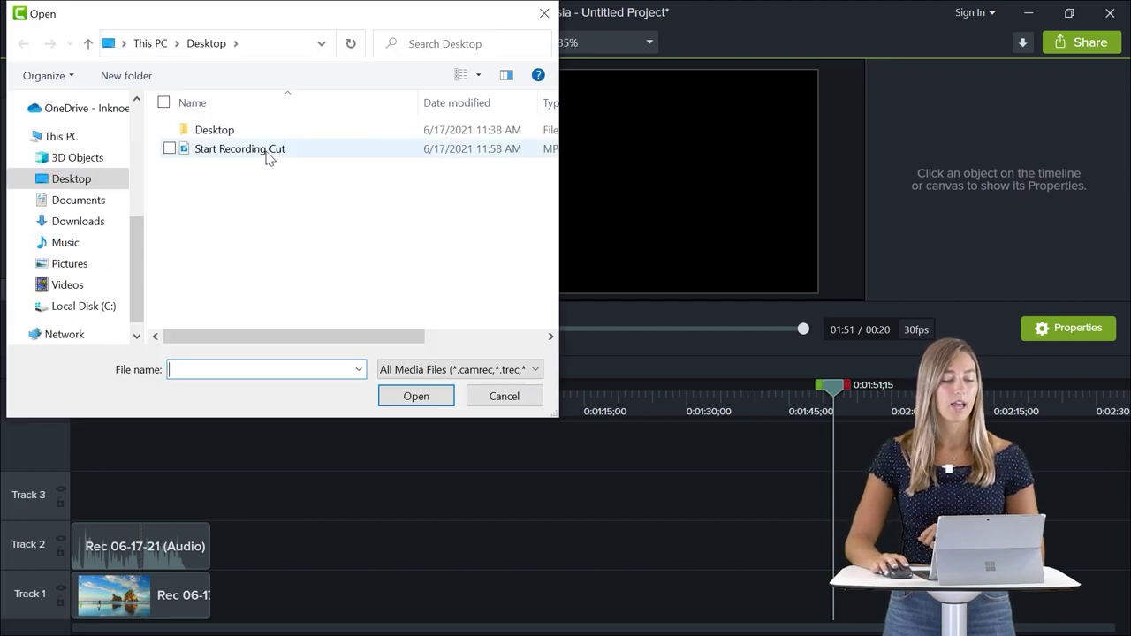
{"action": "left_click", "coordinate": [265, 149]}
{"action": "left_click", "coordinate": [416, 396]}
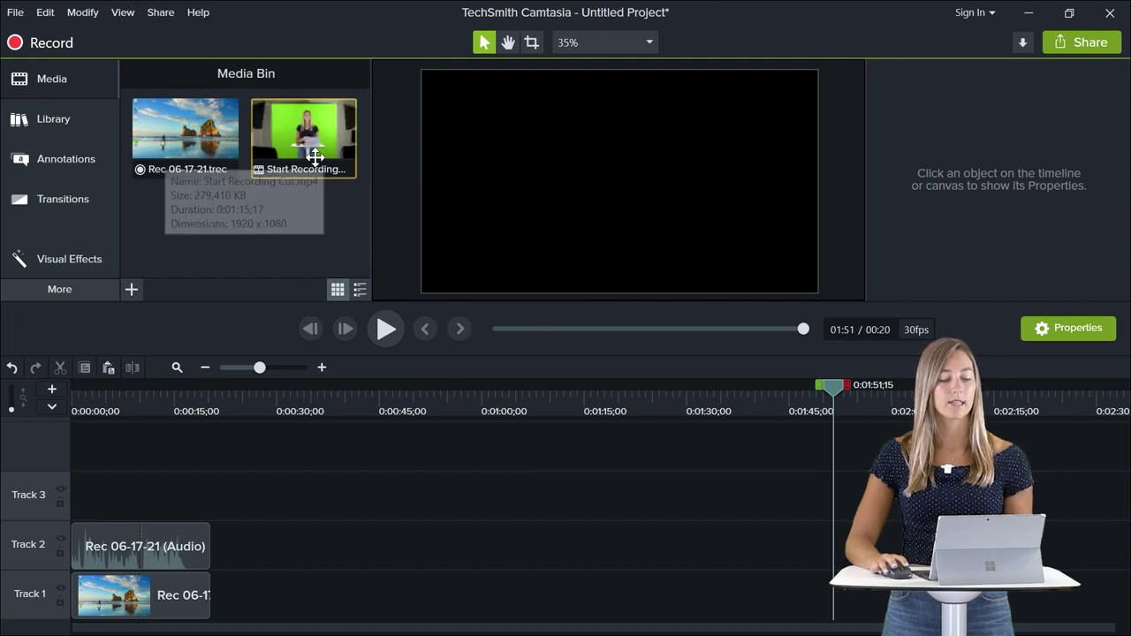
{"action": "left_click_drag", "start_coordinate": [311, 146], "coordinate": [50, 494]}
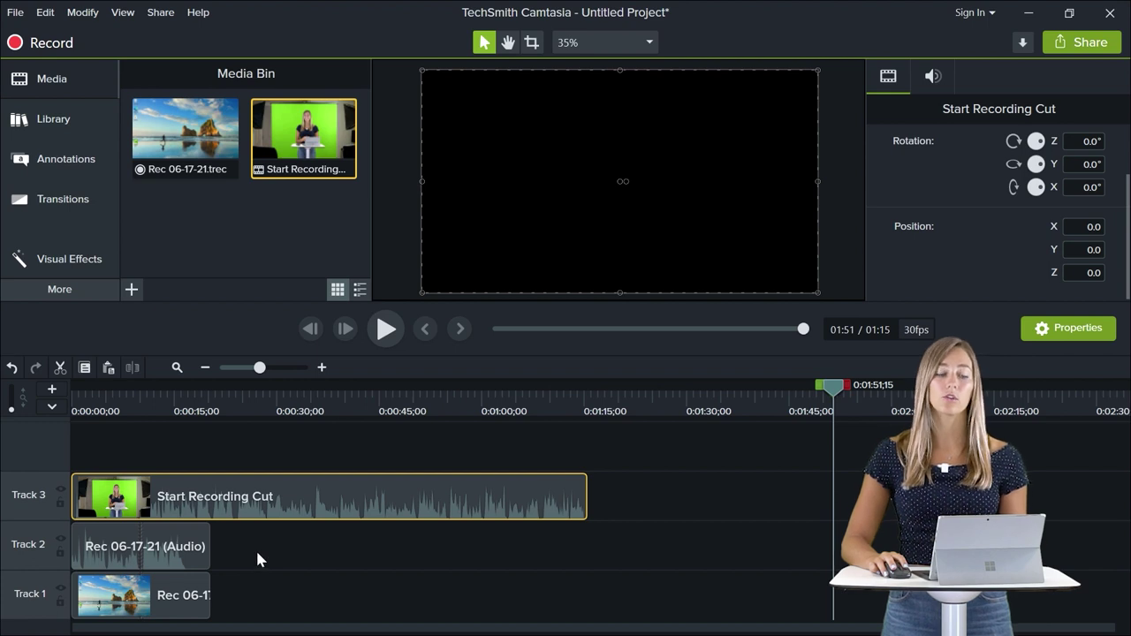
{"action": "left_click_drag", "start_coordinate": [246, 544], "coordinate": [513, 628]}
Move the Rec clips later to start near 0:58, then preview playback to check sync.
{"action": "left_click", "coordinate": [455, 390]}
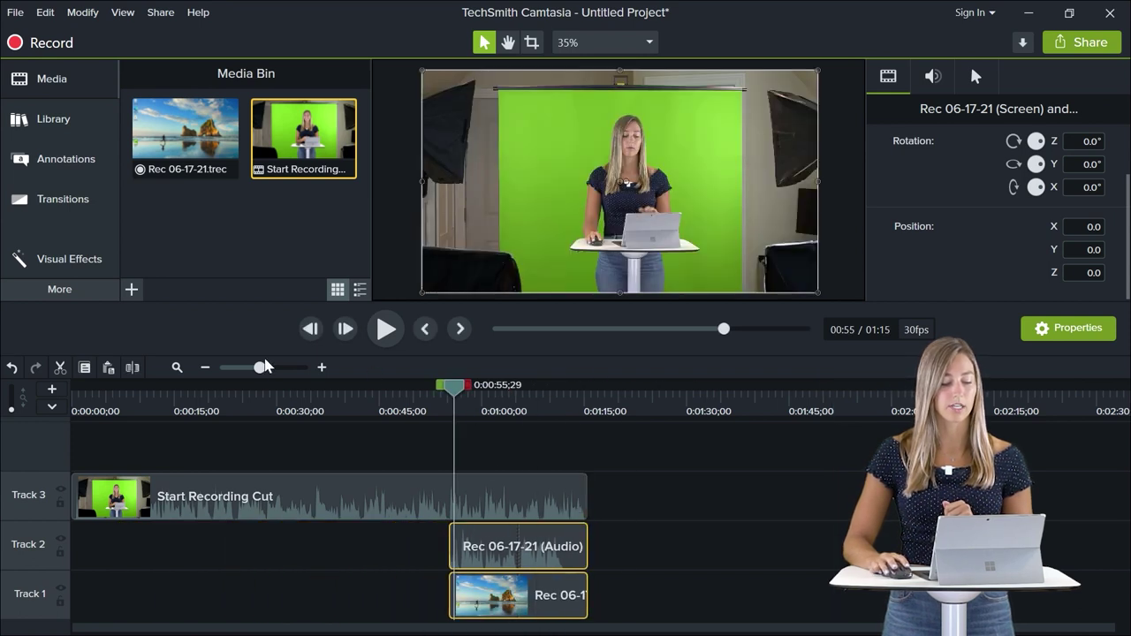
{"action": "left_click", "coordinate": [286, 368]}
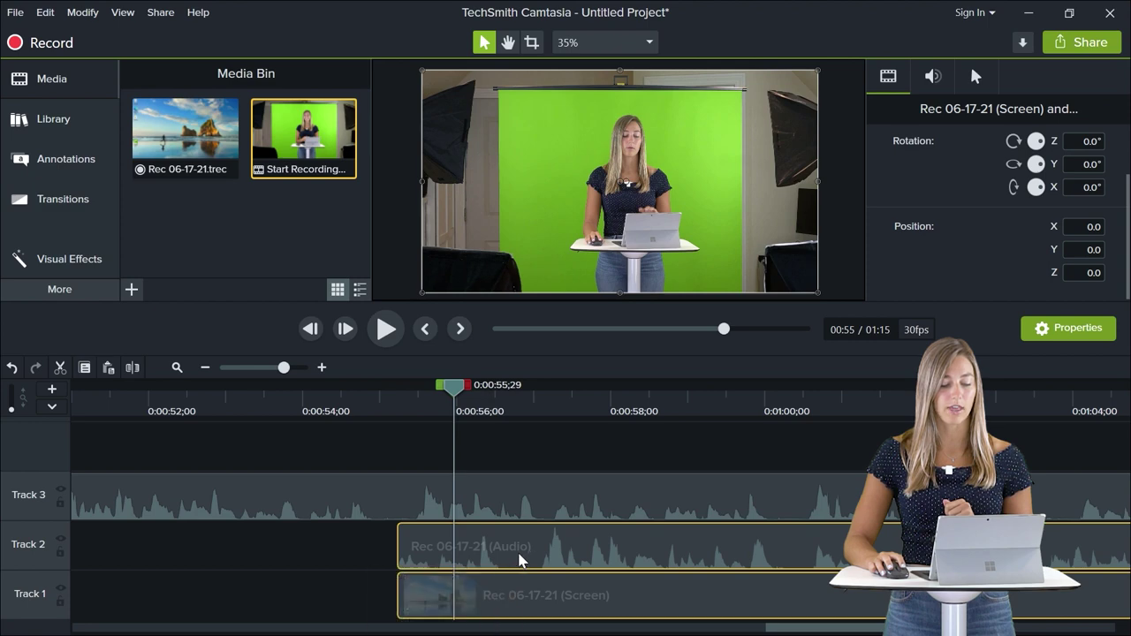
{"action": "left_click_drag", "start_coordinate": [520, 557], "coordinate": [359, 551]}
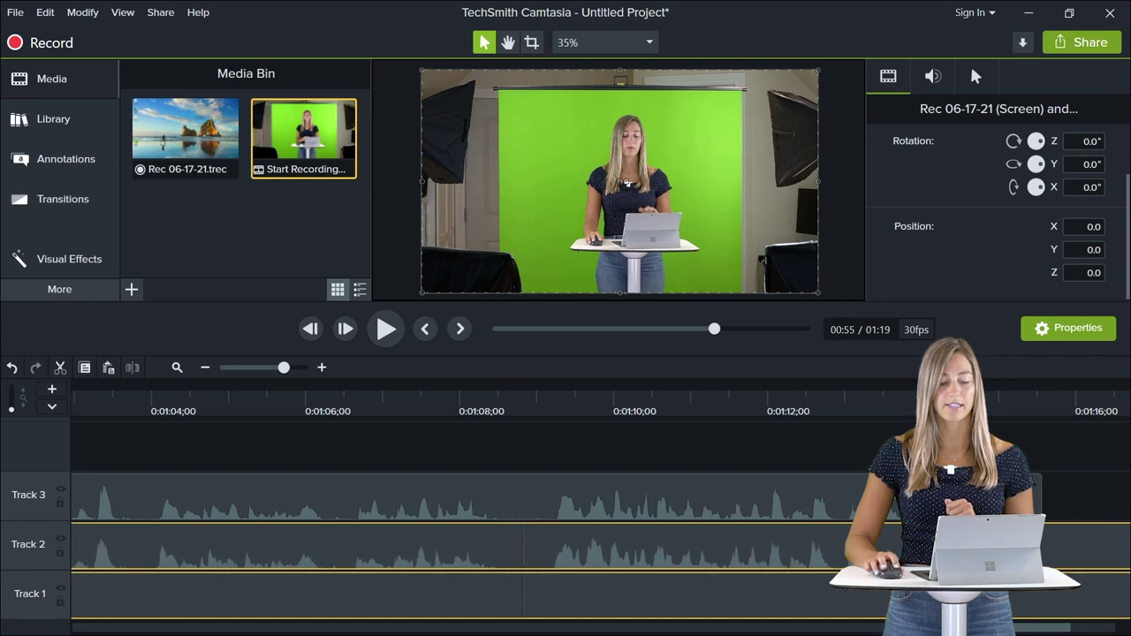
{"action": "scroll", "coordinate": [796, 570], "scroll_direction": "left", "scroll_amount": 5}
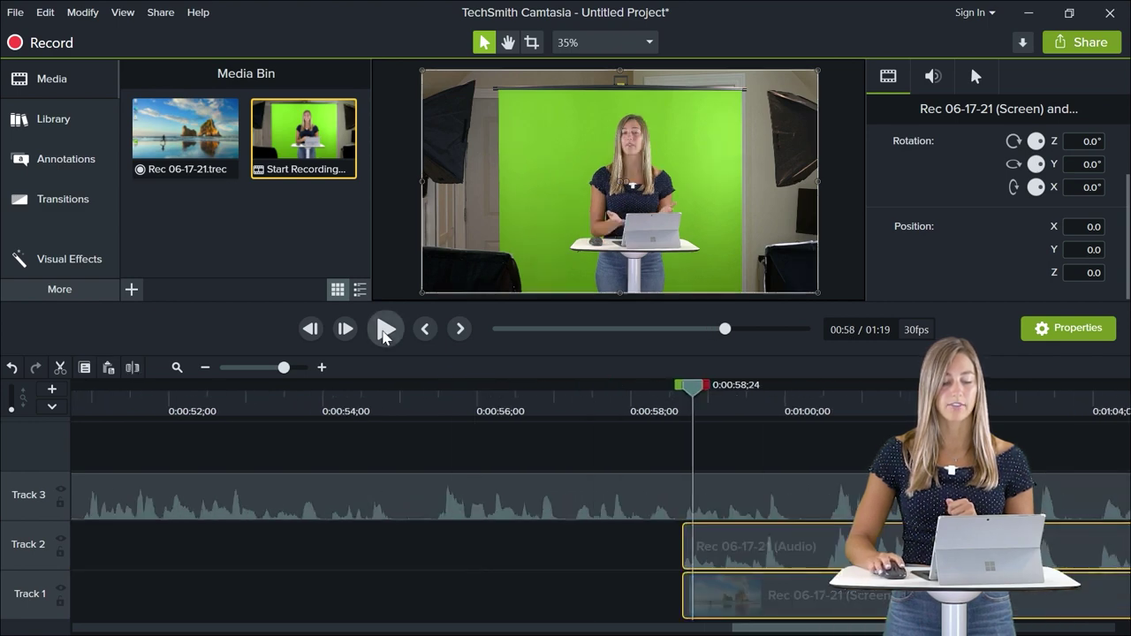
{"action": "left_click", "coordinate": [386, 329]}
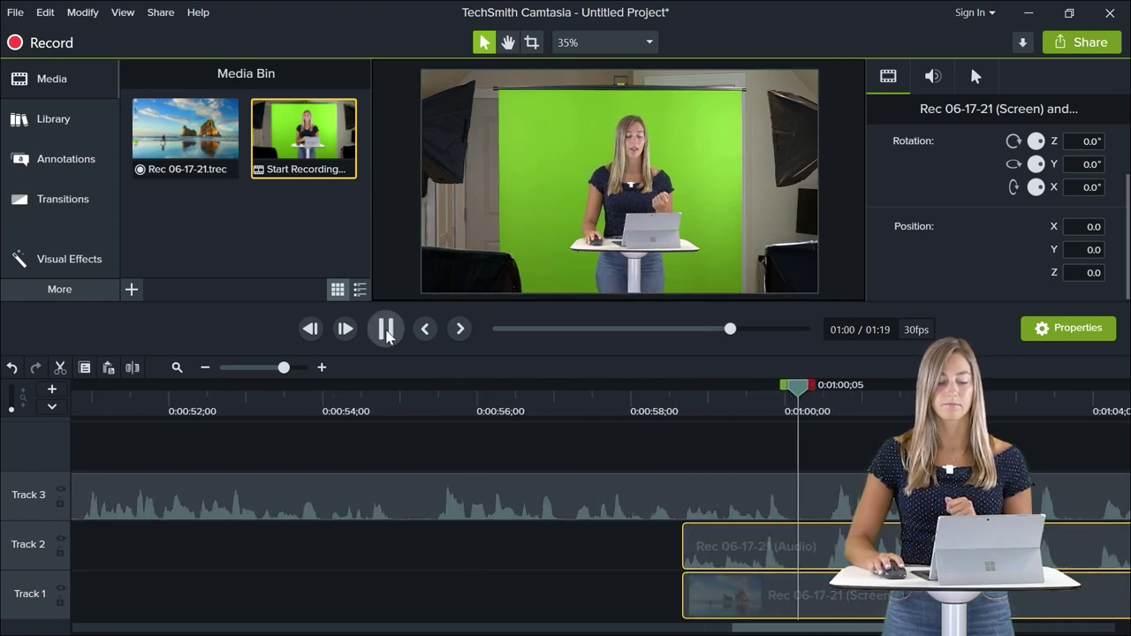
{"action": "left_click", "coordinate": [387, 332]}
{"action": "key", "text": "ctrl+plus"}
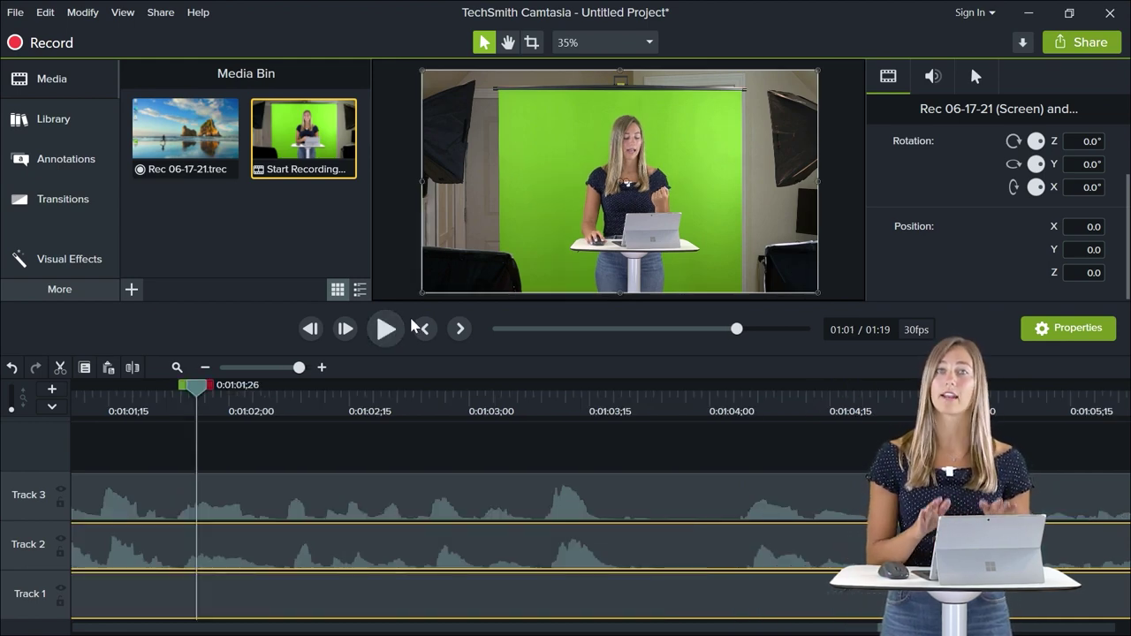
Delete the screen recording's audio clip from Track 2.
{"action": "left_click", "coordinate": [383, 545]}
{"action": "key", "text": "Delete"}
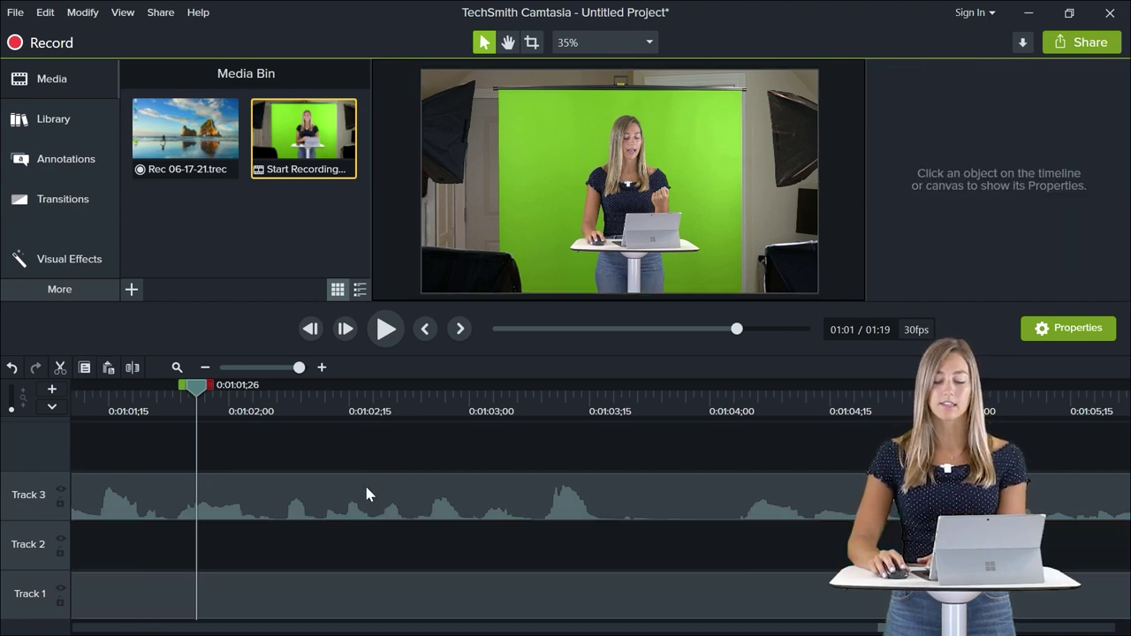
{"action": "left_click", "coordinate": [267, 368]}
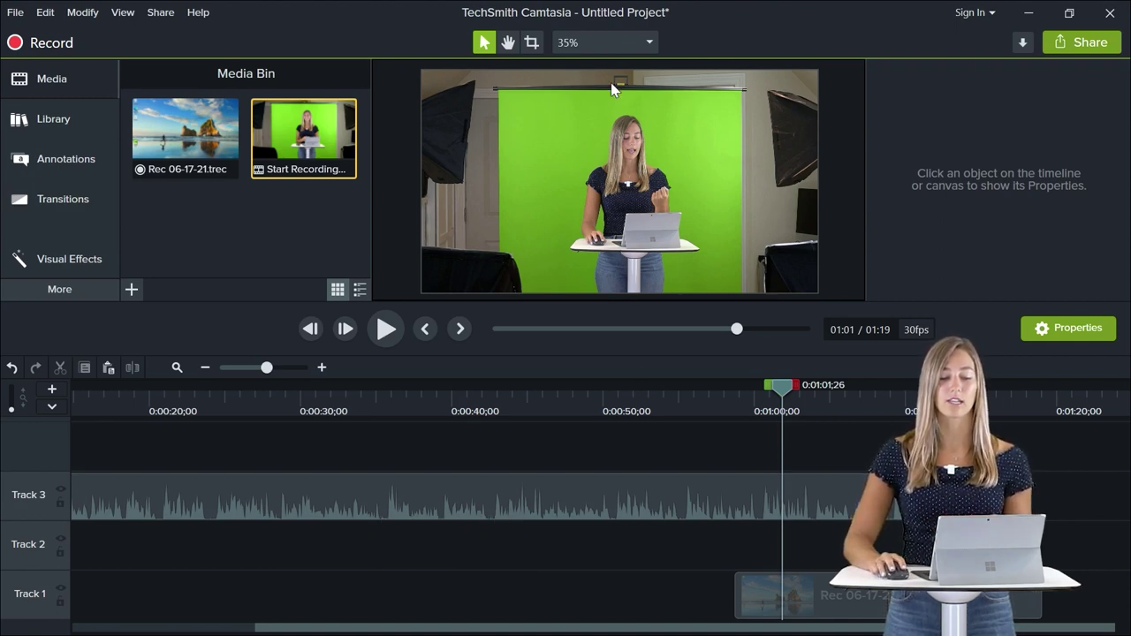
Crop the left and right sides off the Start Recording Cut presenter video.
{"action": "left_click", "coordinate": [532, 45]}
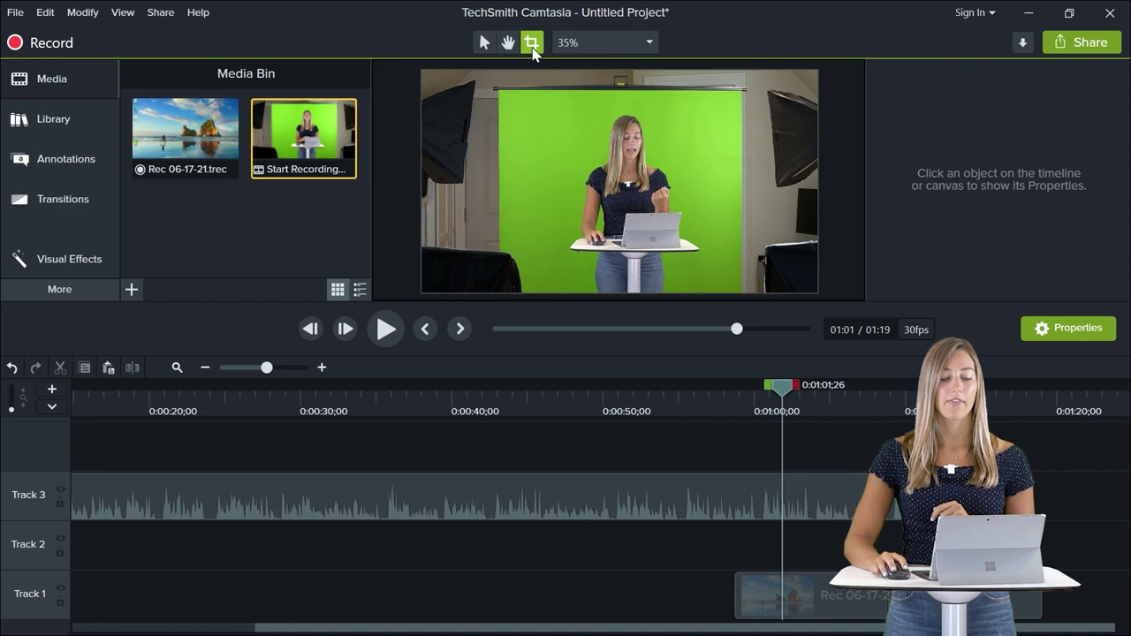
{"action": "left_click", "coordinate": [429, 81]}
{"action": "left_click_drag", "start_coordinate": [429, 80], "coordinate": [521, 102]}
{"action": "left_click_drag", "start_coordinate": [814, 100], "coordinate": [731, 107]}
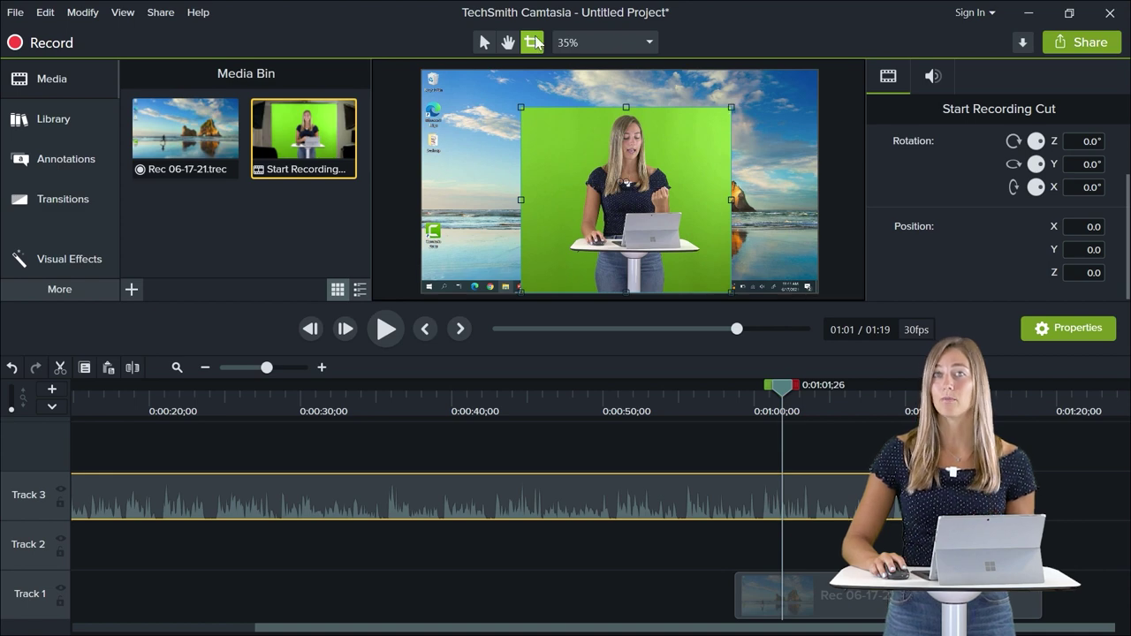
Apply Remove a Color to the presenter clip, sampling the green backdrop as the colour.
{"action": "left_click", "coordinate": [483, 41]}
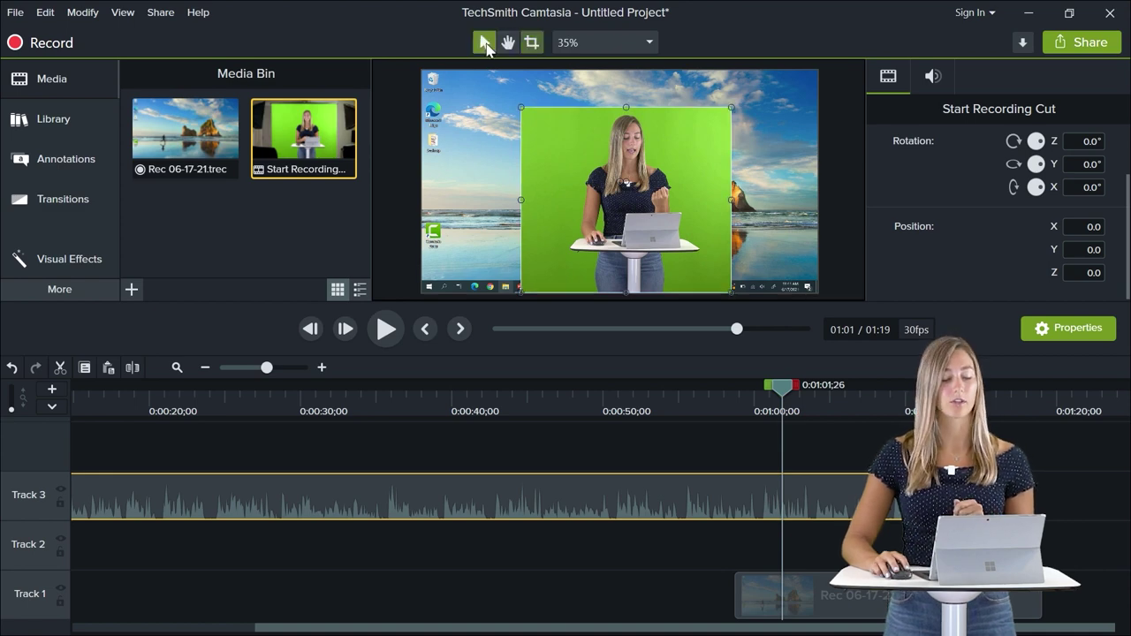
{"action": "left_click", "coordinate": [69, 260]}
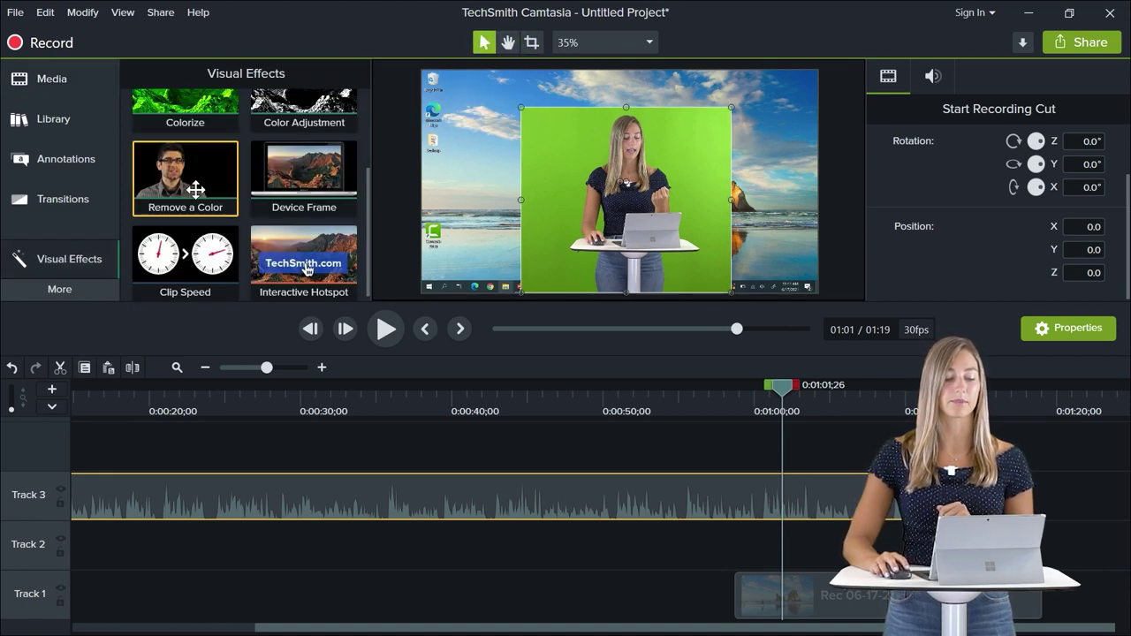
{"action": "left_click_drag", "start_coordinate": [195, 189], "coordinate": [256, 491]}
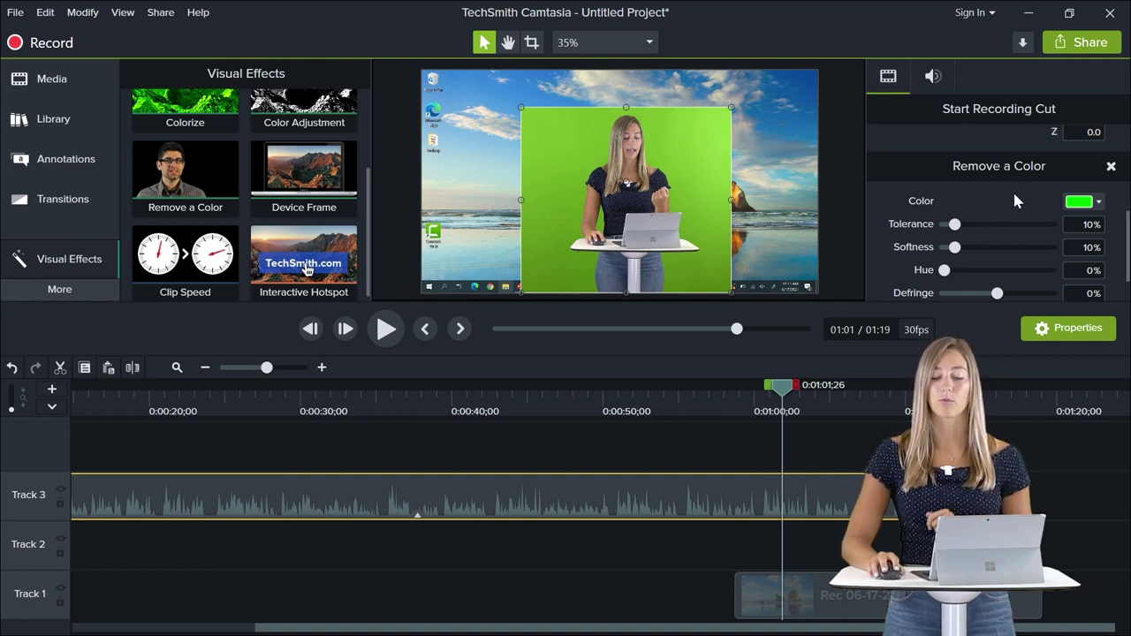
{"action": "left_click", "coordinate": [1078, 204]}
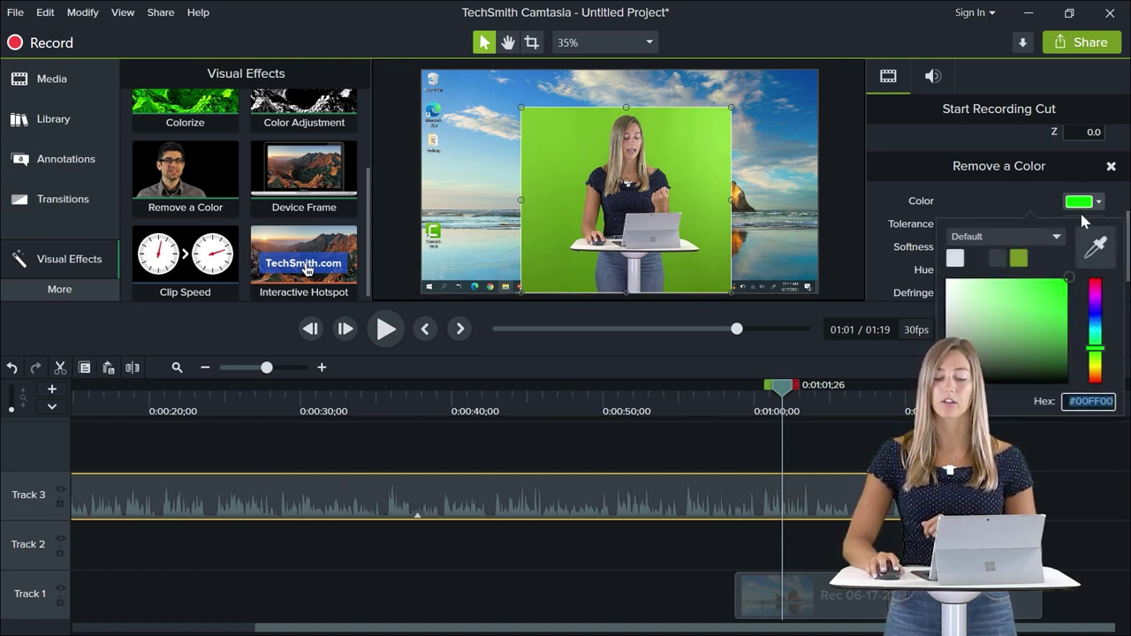
{"action": "left_click", "coordinate": [1094, 257]}
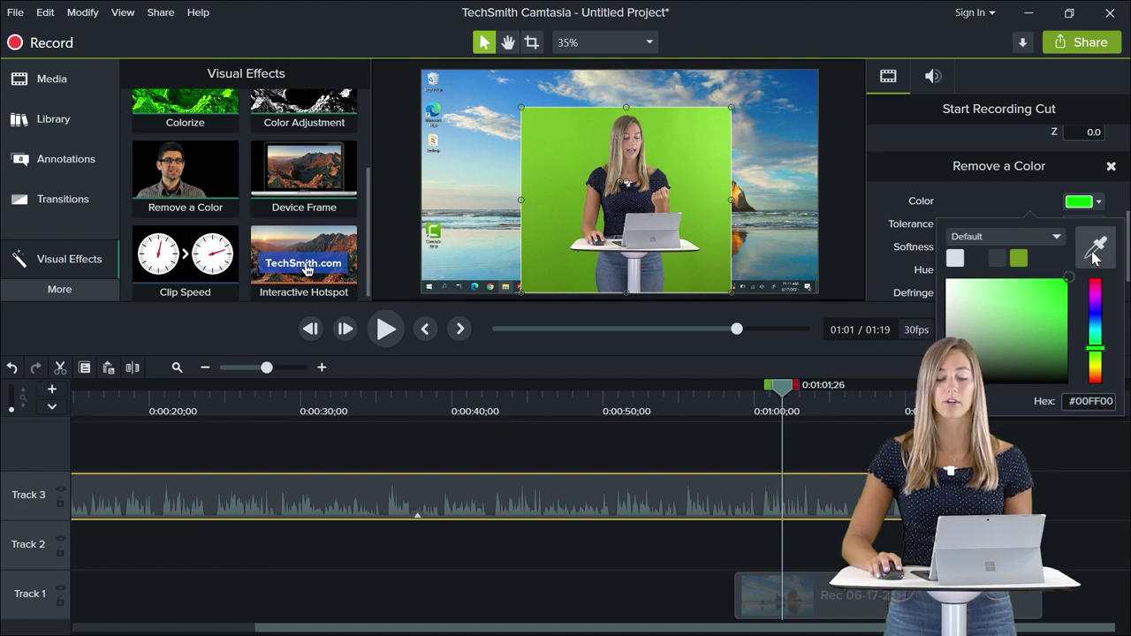
{"action": "left_click", "coordinate": [674, 148]}
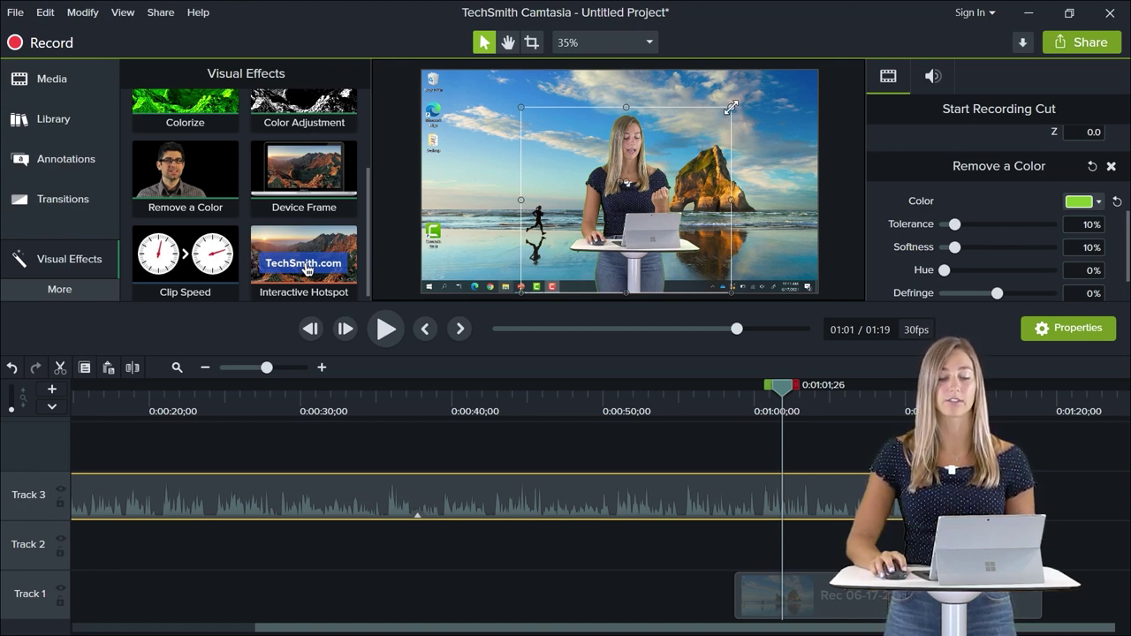
Scale the presenter down and move her to the lower-left corner of the desktop recording.
{"action": "left_click_drag", "start_coordinate": [731, 107], "coordinate": [647, 181]}
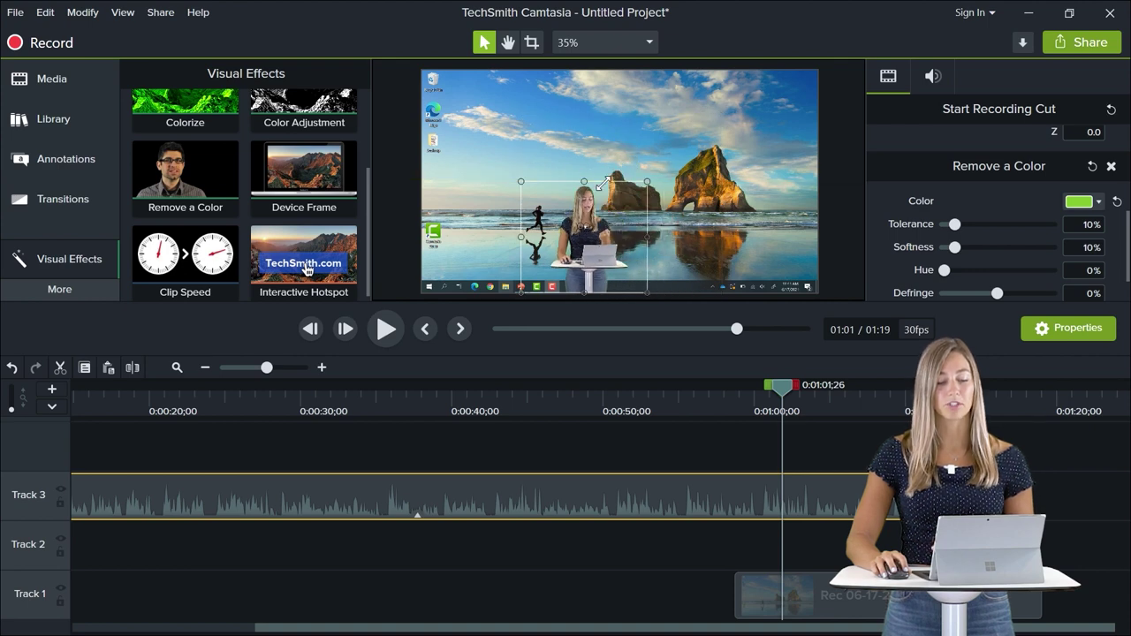
{"action": "left_click_drag", "start_coordinate": [584, 230], "coordinate": [464, 251]}
{"action": "left_click", "coordinate": [835, 209]}
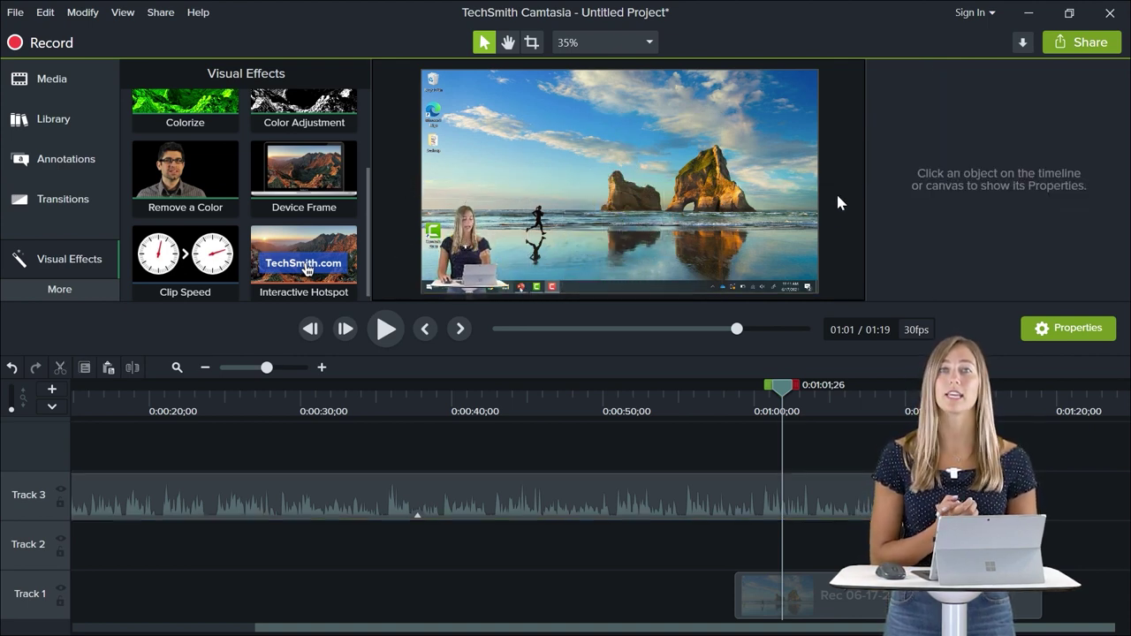